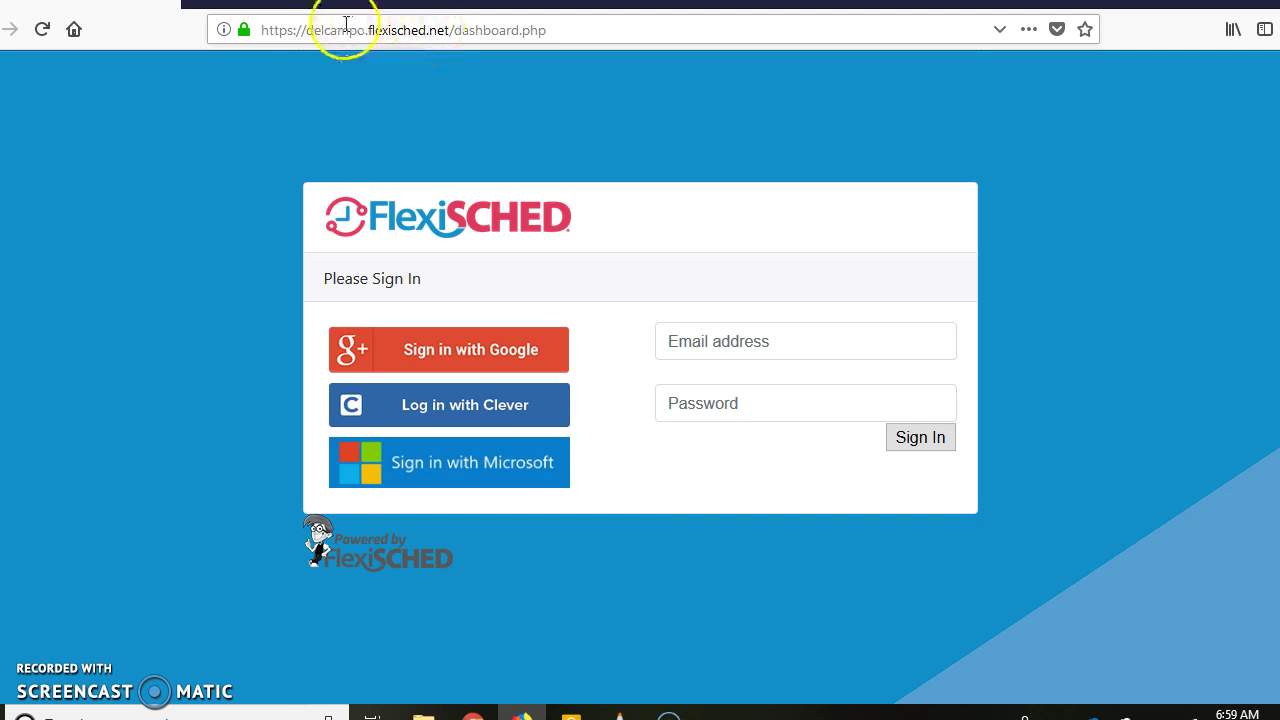
Sign in to delcampo.flexisched.net through Google with the student's school account
left_click(313, 31)
left_click_drag(313, 31, 452, 30)
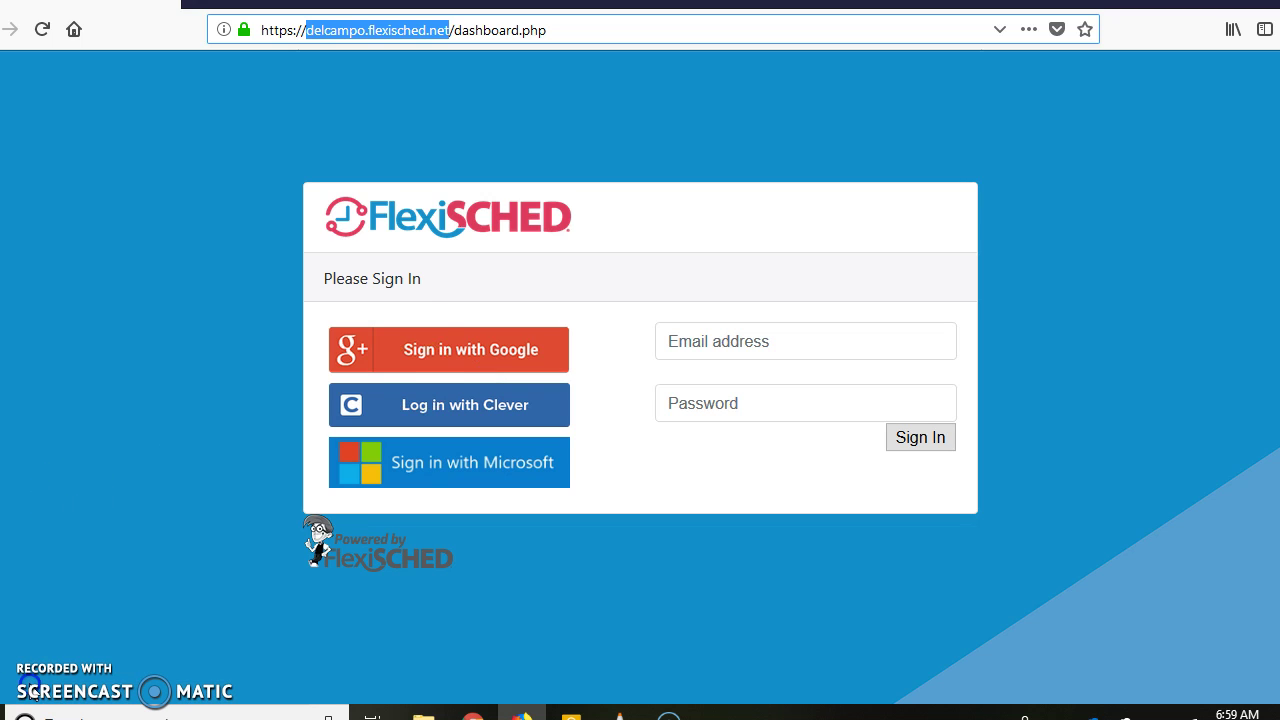
left_click(442, 374)
left_click(440, 355)
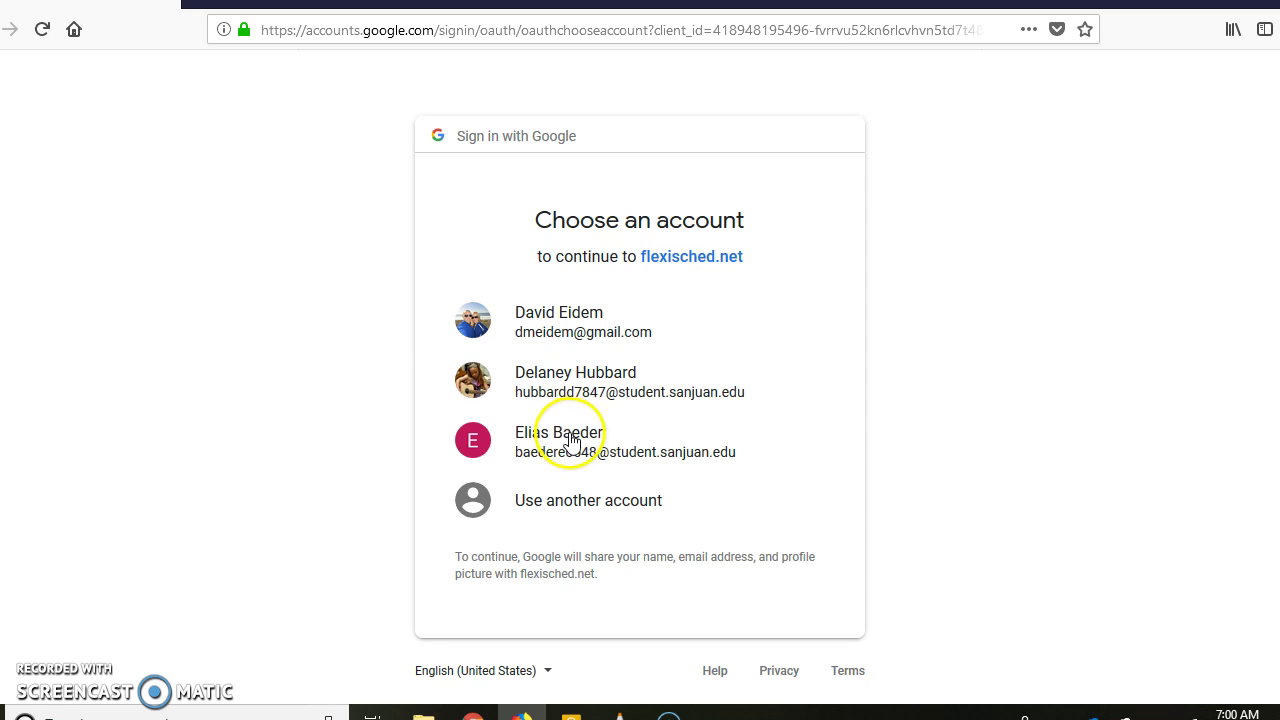
left_click(572, 440)
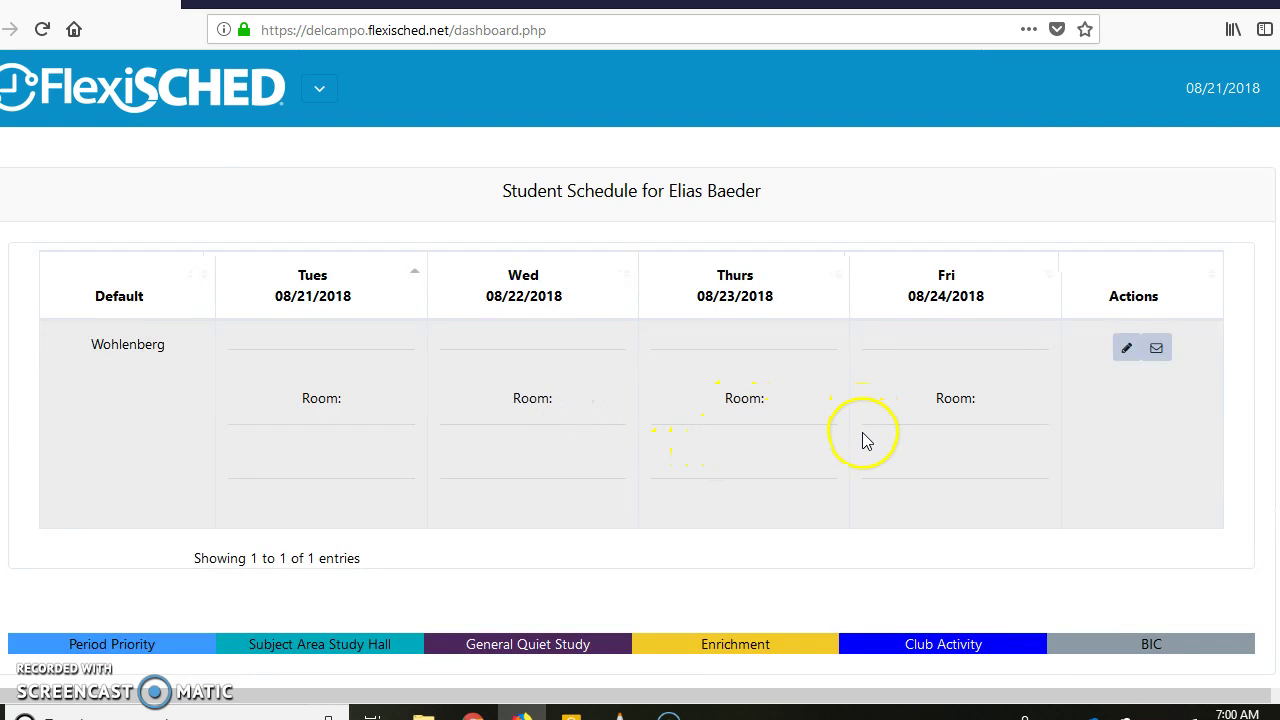
Look over the student's weekly schedule and the full schedule of flex sessions, continuing to the table's next page
scroll(862, 432, "down", 3)
scroll(863, 440, "up", 3)
scroll(828, 435, "down", 2)
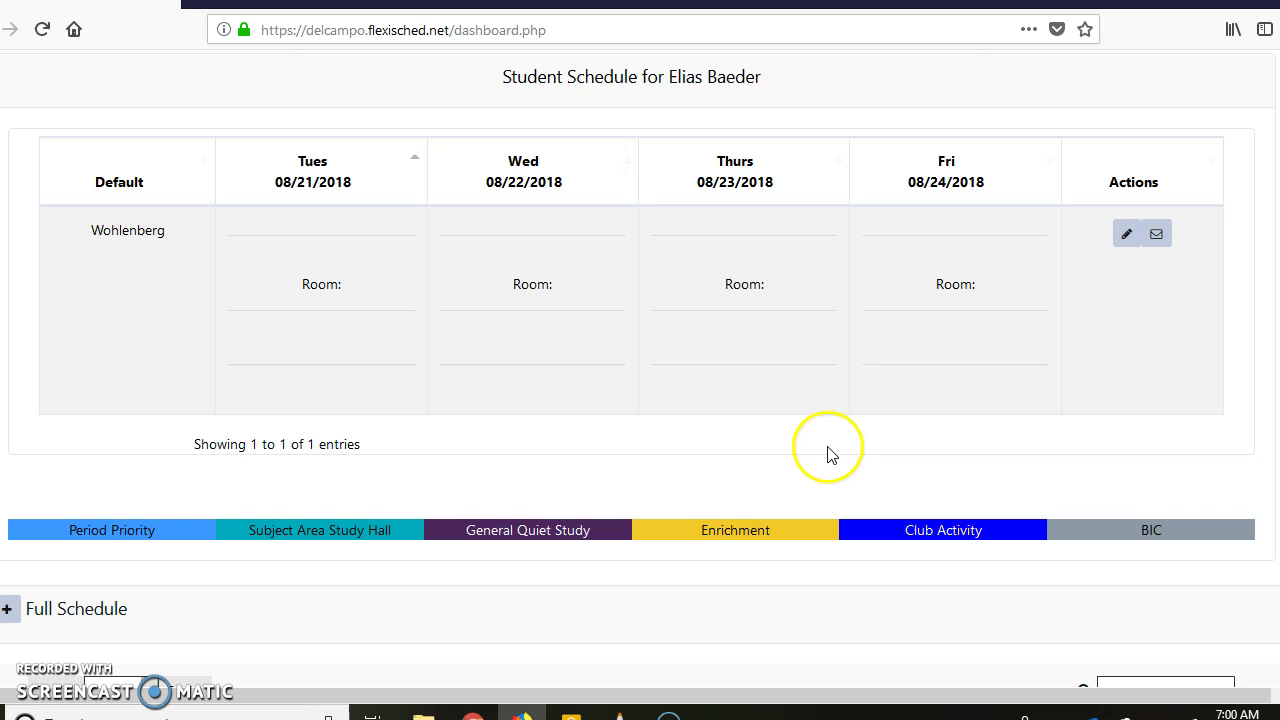
scroll(514, 480, "down", 2)
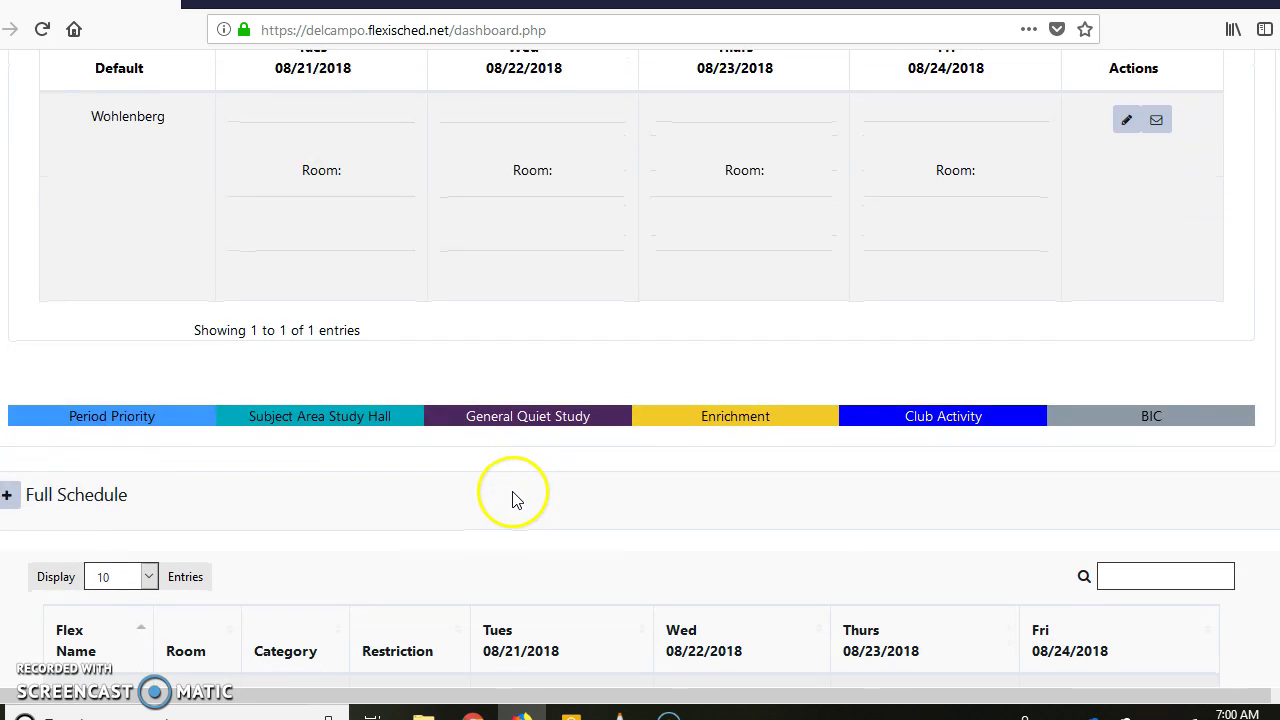
scroll(316, 545, "down", 1)
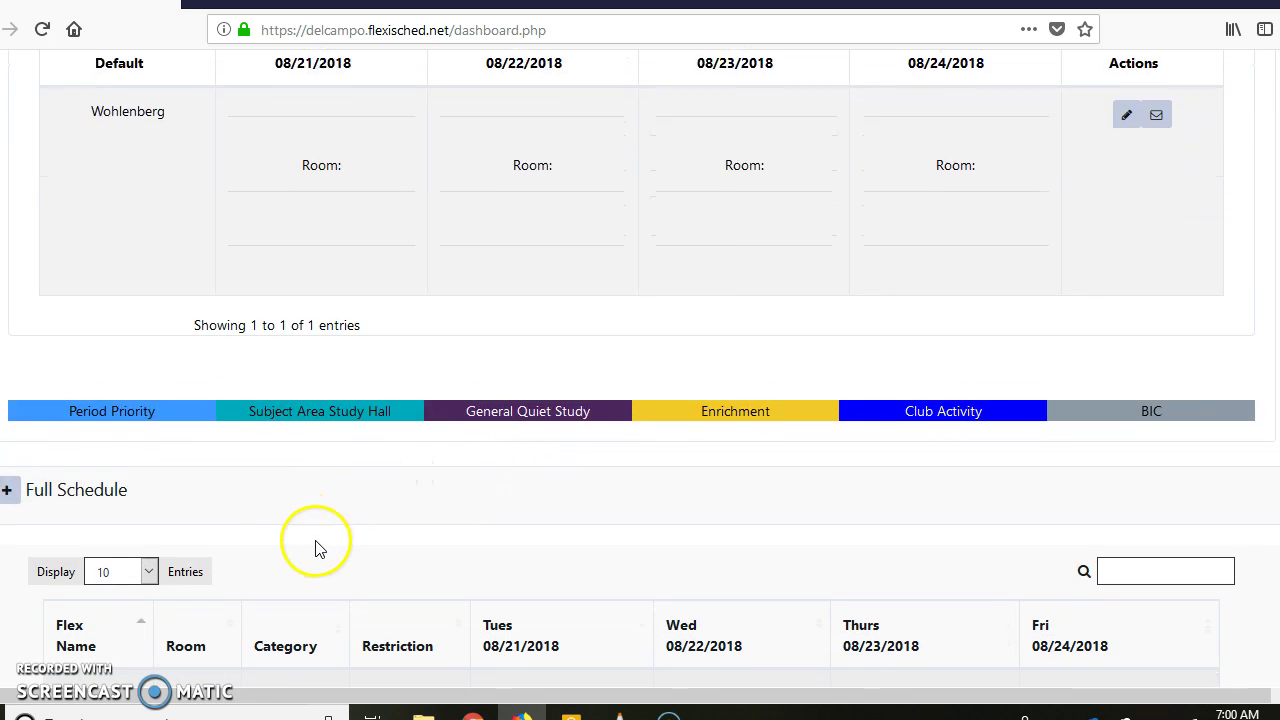
scroll(330, 548, "down", 1)
scroll(468, 545, "down", 1)
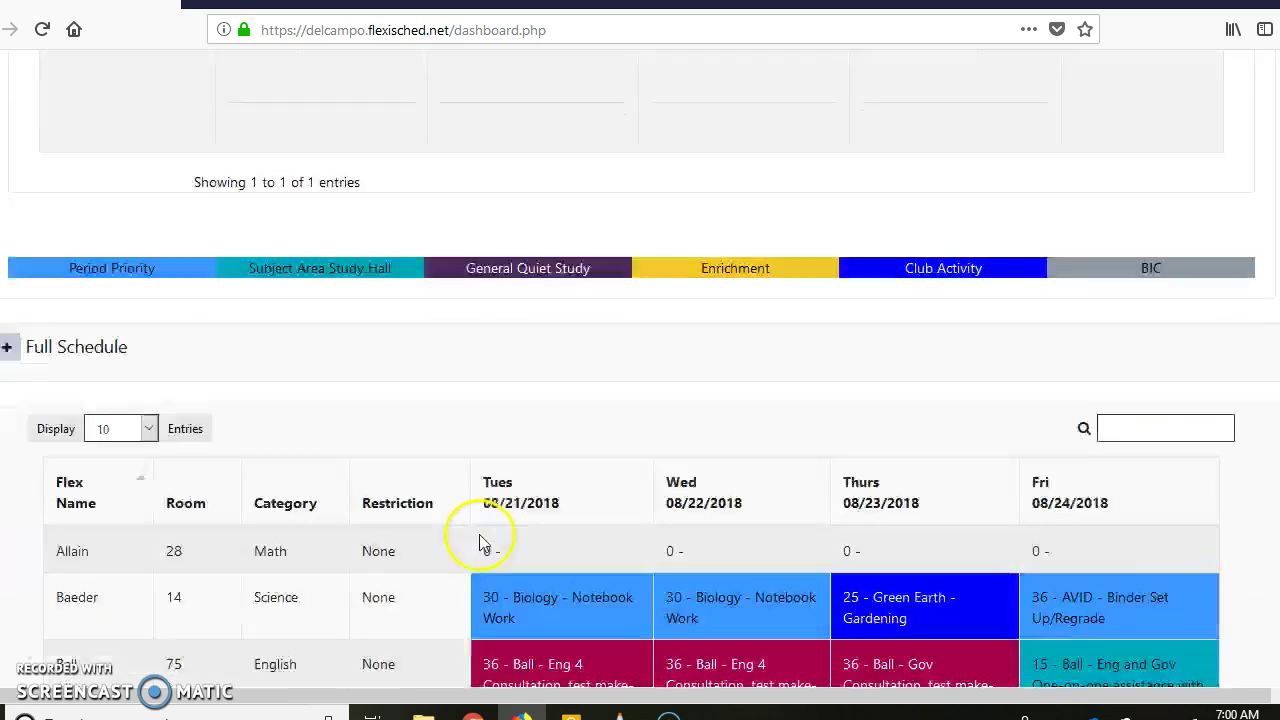
scroll(480, 542, "down", 8)
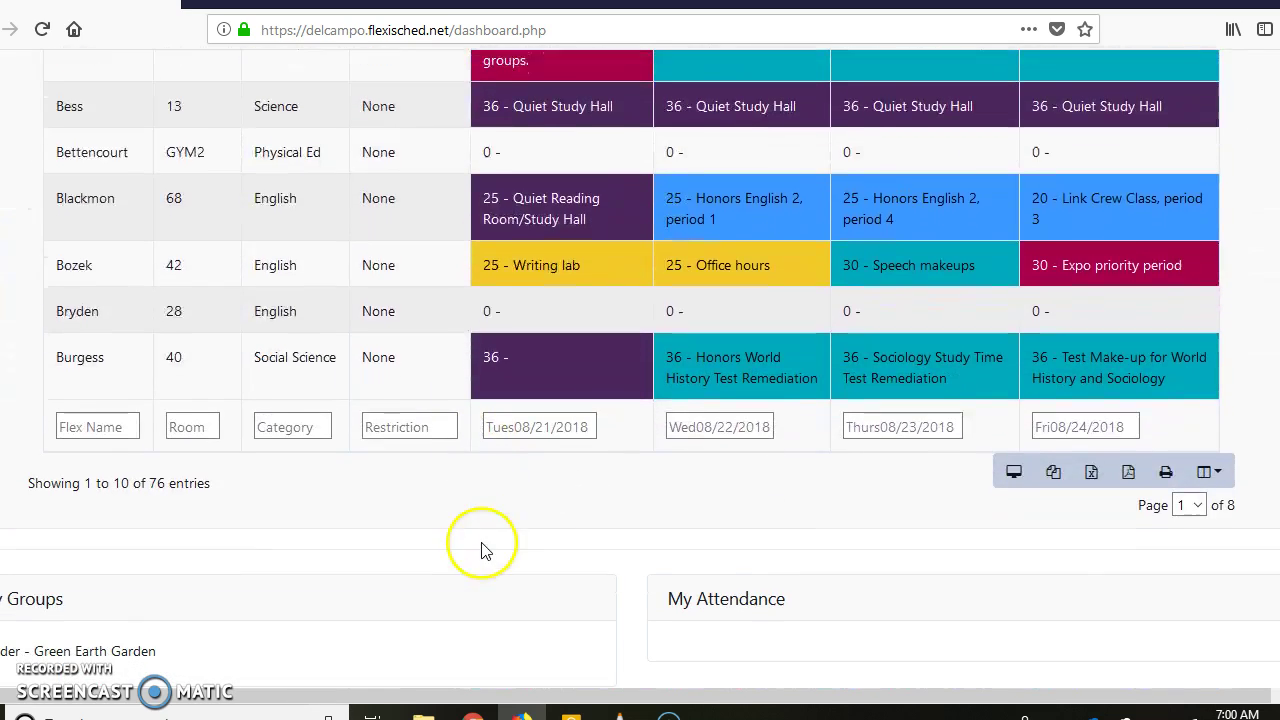
left_click(1196, 496)
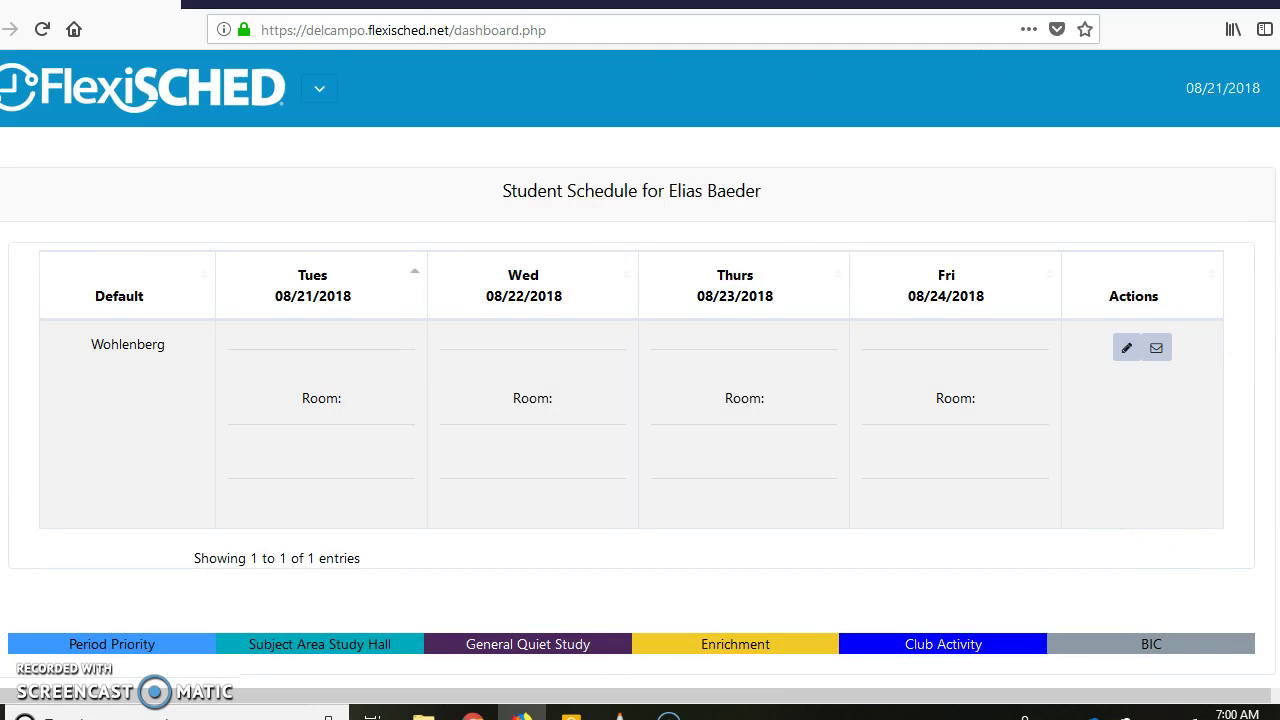
Search the full schedule for "math" and look through the matching sessions
scroll(640, 370, "down", 5)
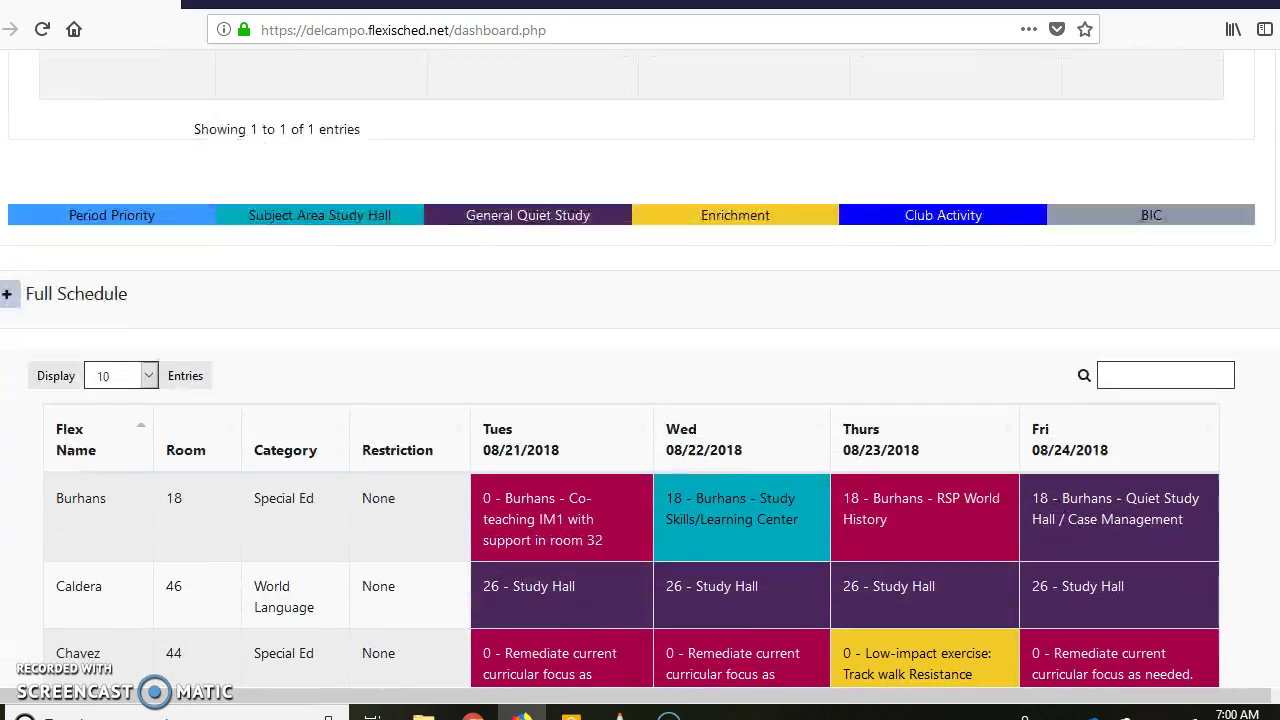
left_click(1160, 376)
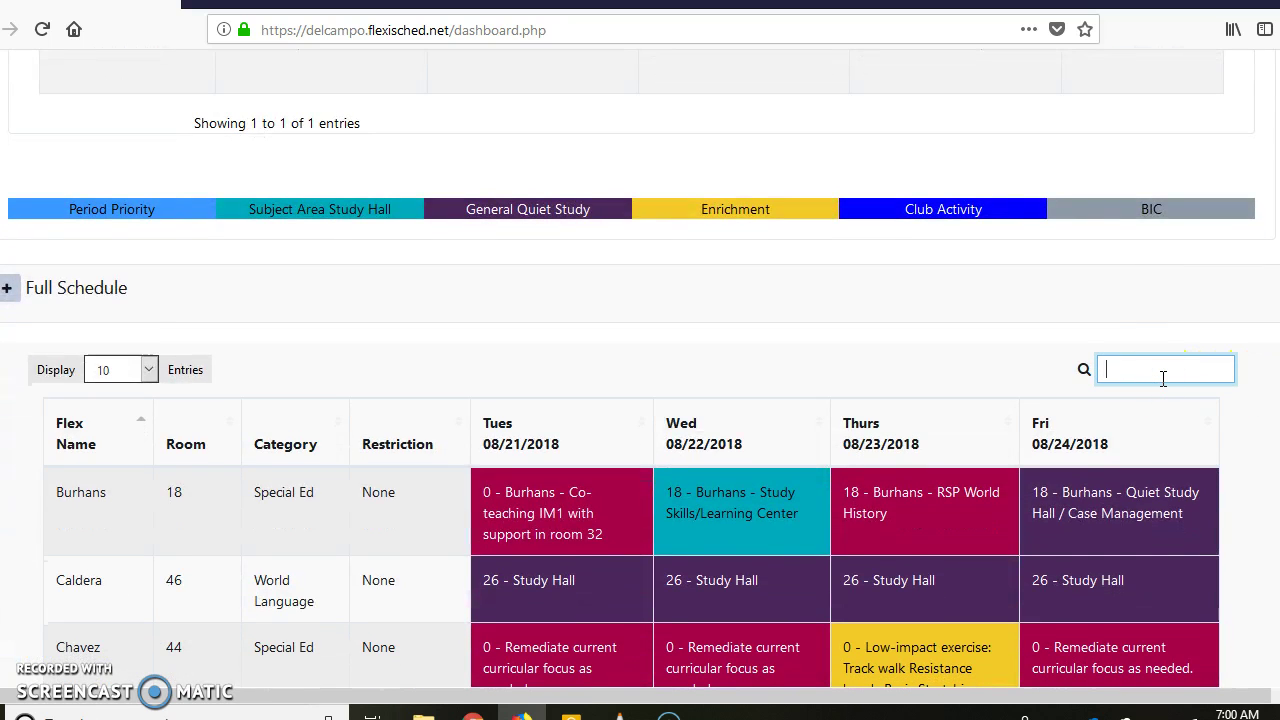
type("math")
scroll(1034, 362, "down", 3)
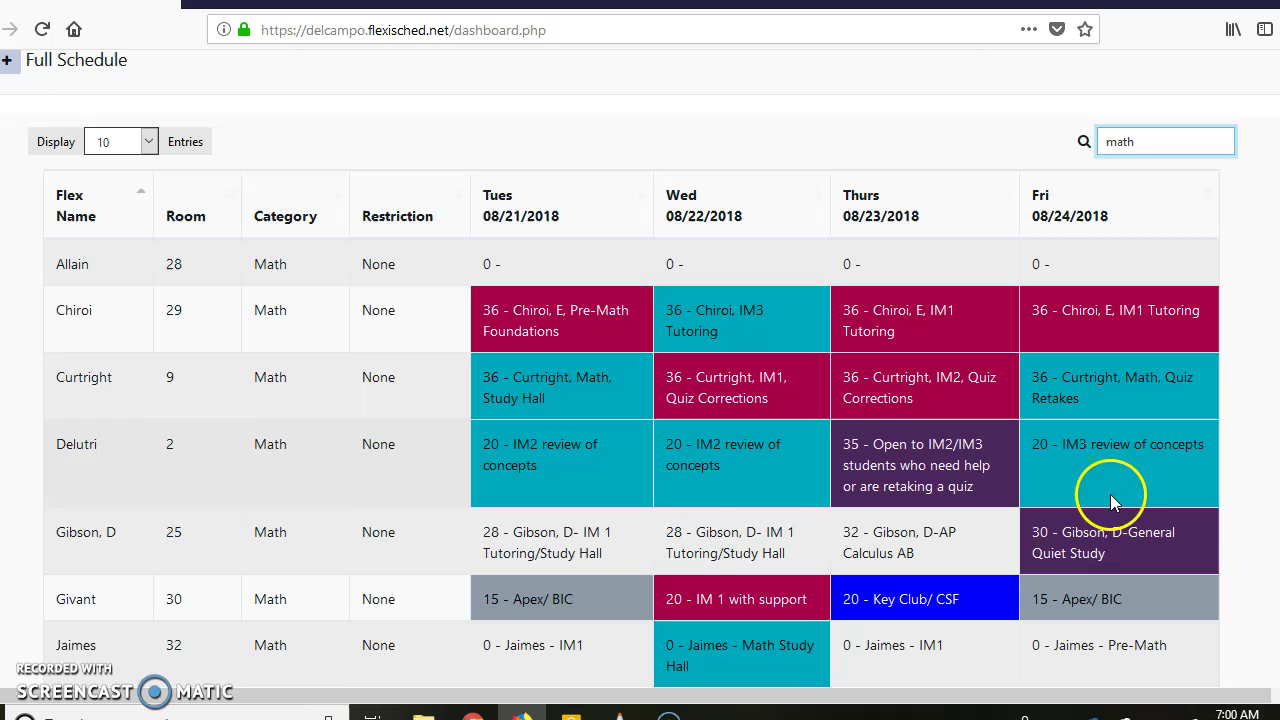
Search the full schedule by a math teacher's name instead, and clear the search
left_click_drag(1166, 149, 1034, 131)
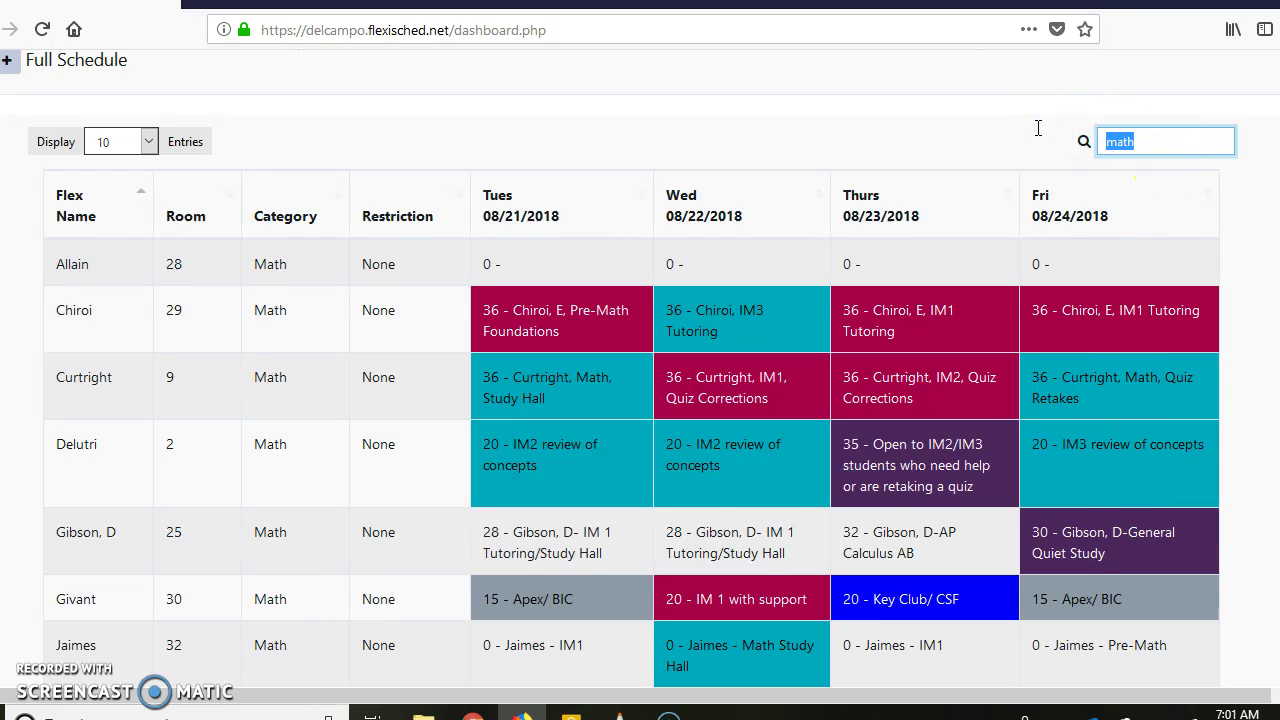
type("chir")
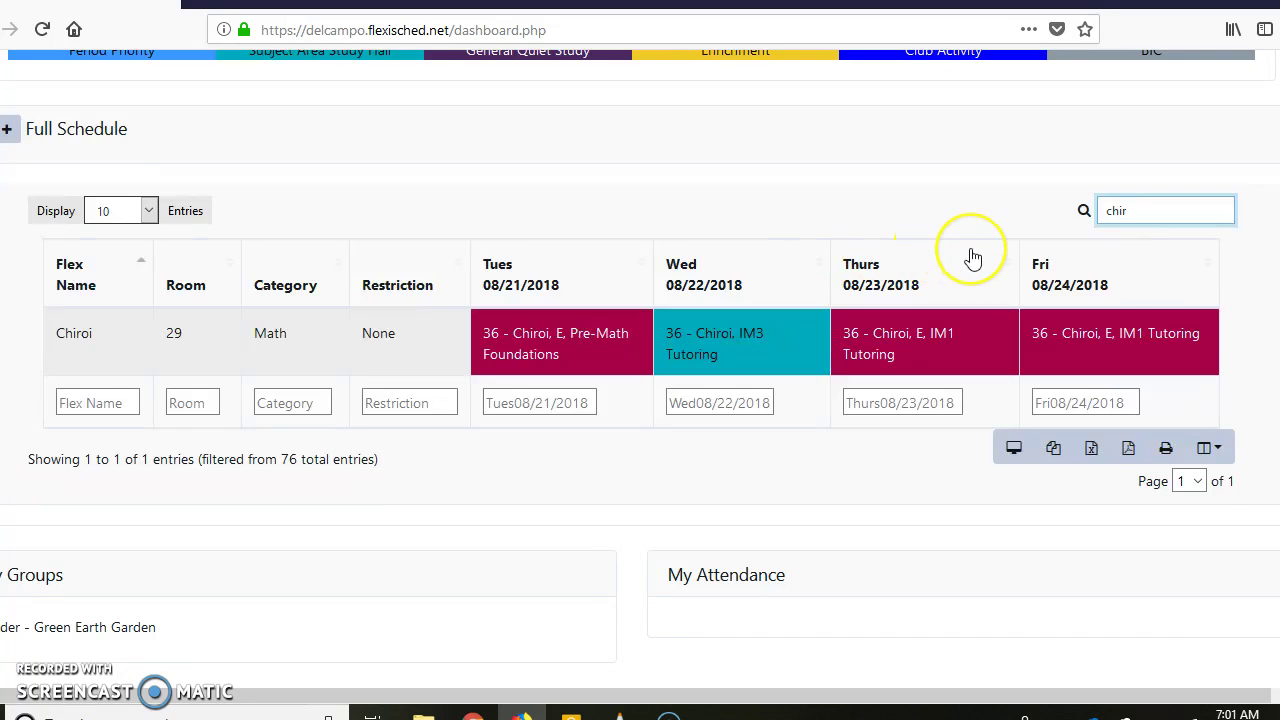
key("BackSpace")
key("BackSpace")
key("BackSpace")
key("BackSpace")
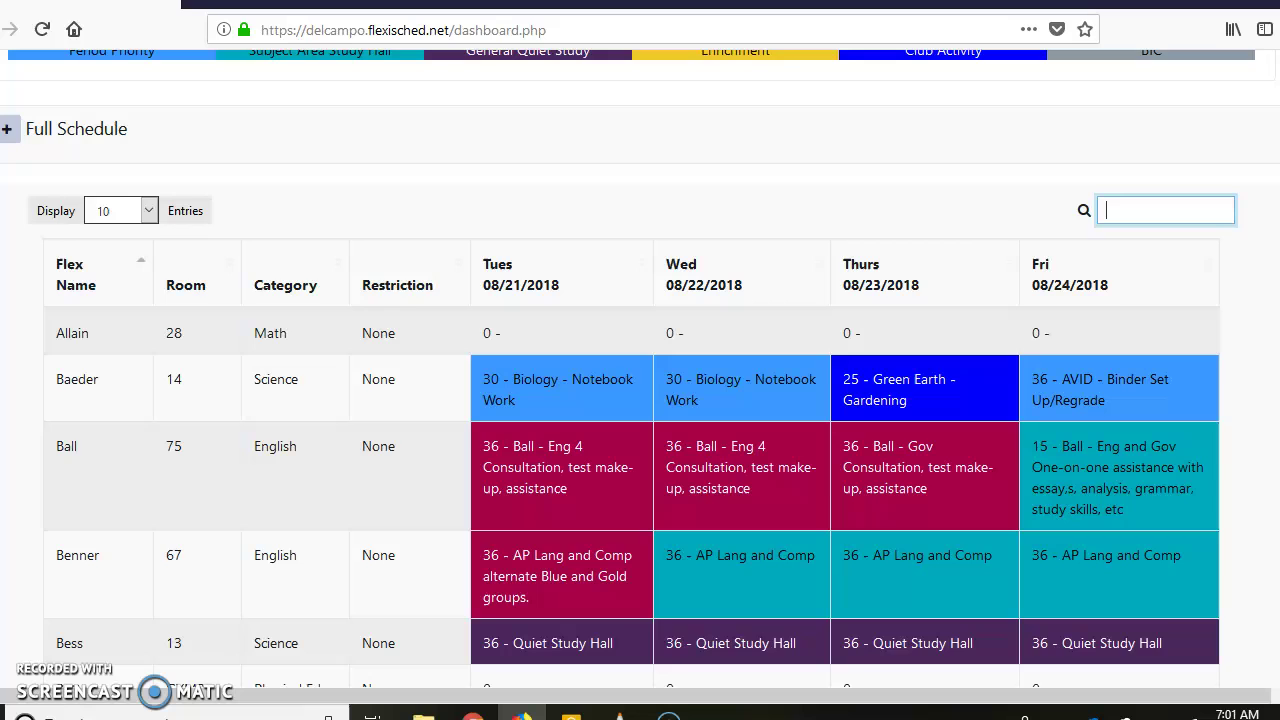
Open the student's weekly schedule for editing and reposition the browser window to bring the Tuesday column fully into view
scroll(640, 400, "up", 5)
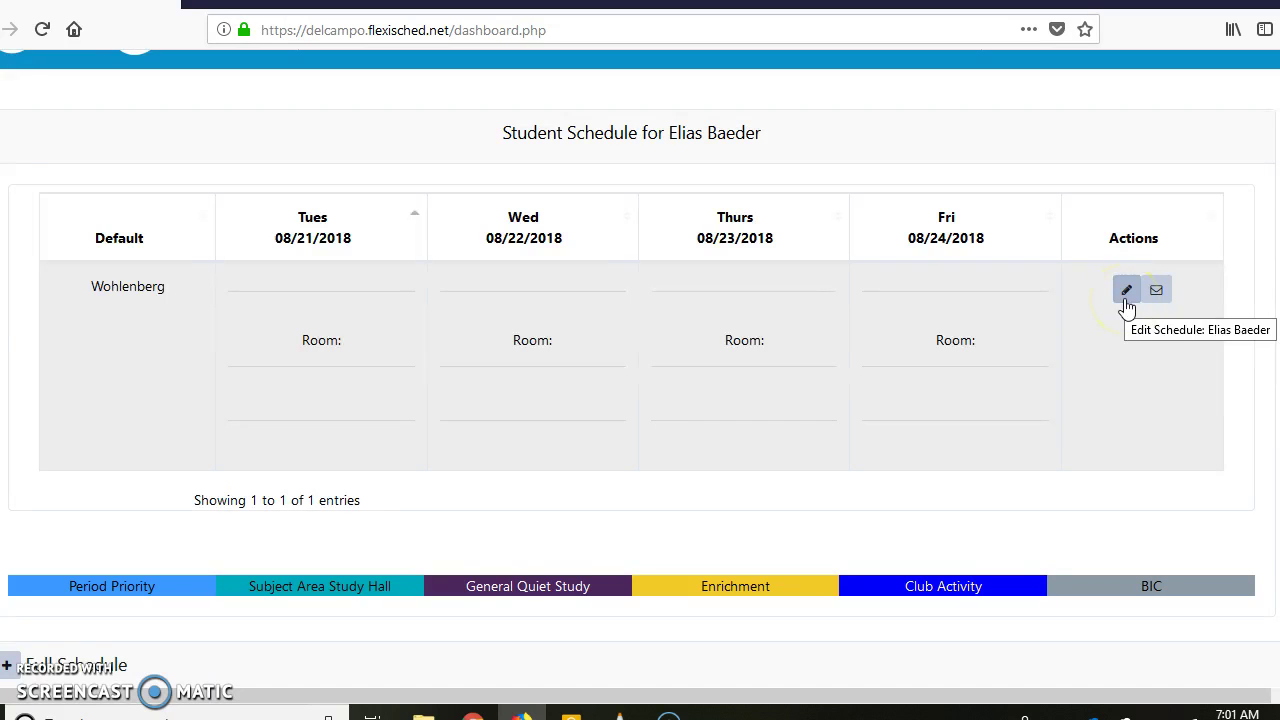
left_click(1126, 292)
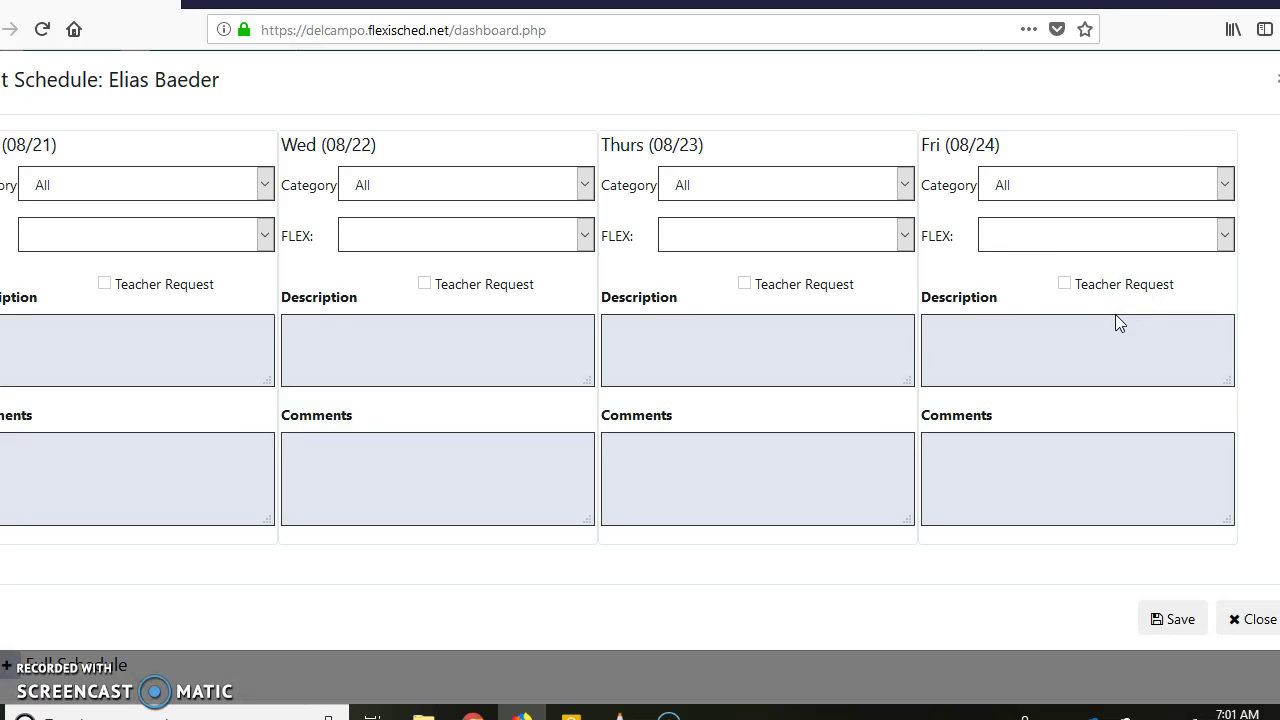
left_click_drag(1100, 4, 1028, 42)
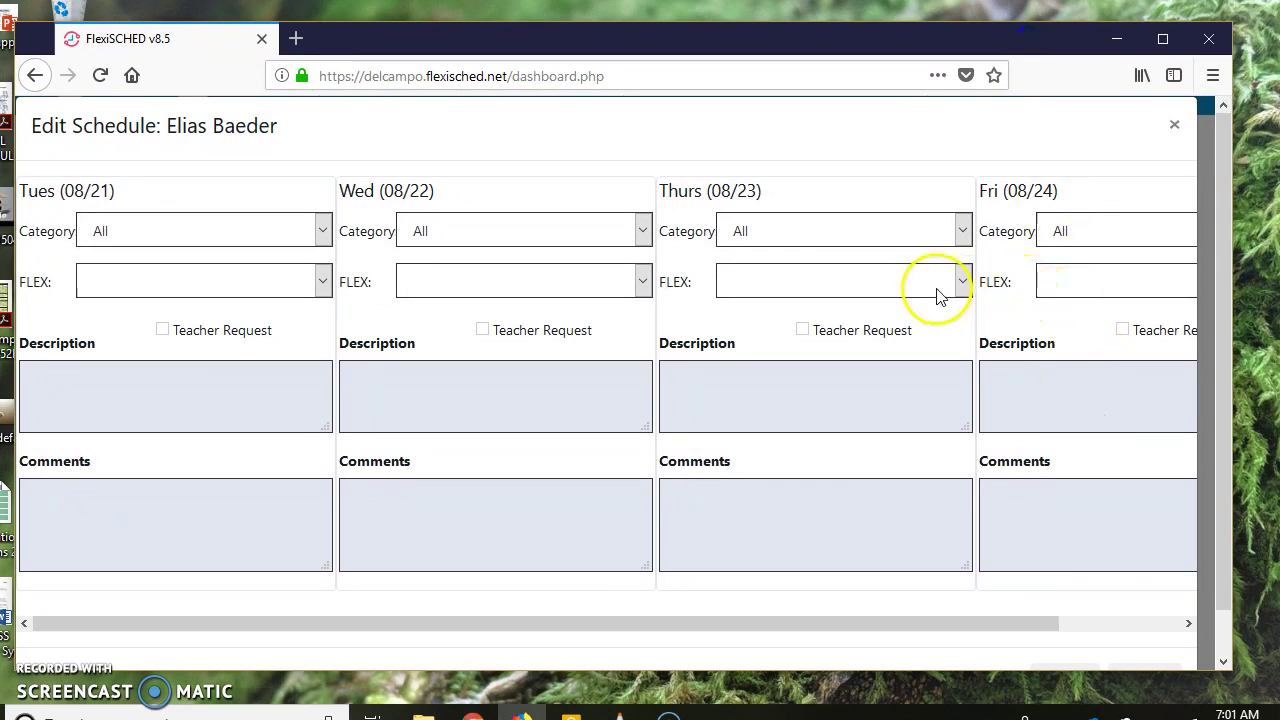
Check the available categories for Tuesday (08/21) and set that day's FLEX to the Biology Study Hall session (36)
left_click(165, 233)
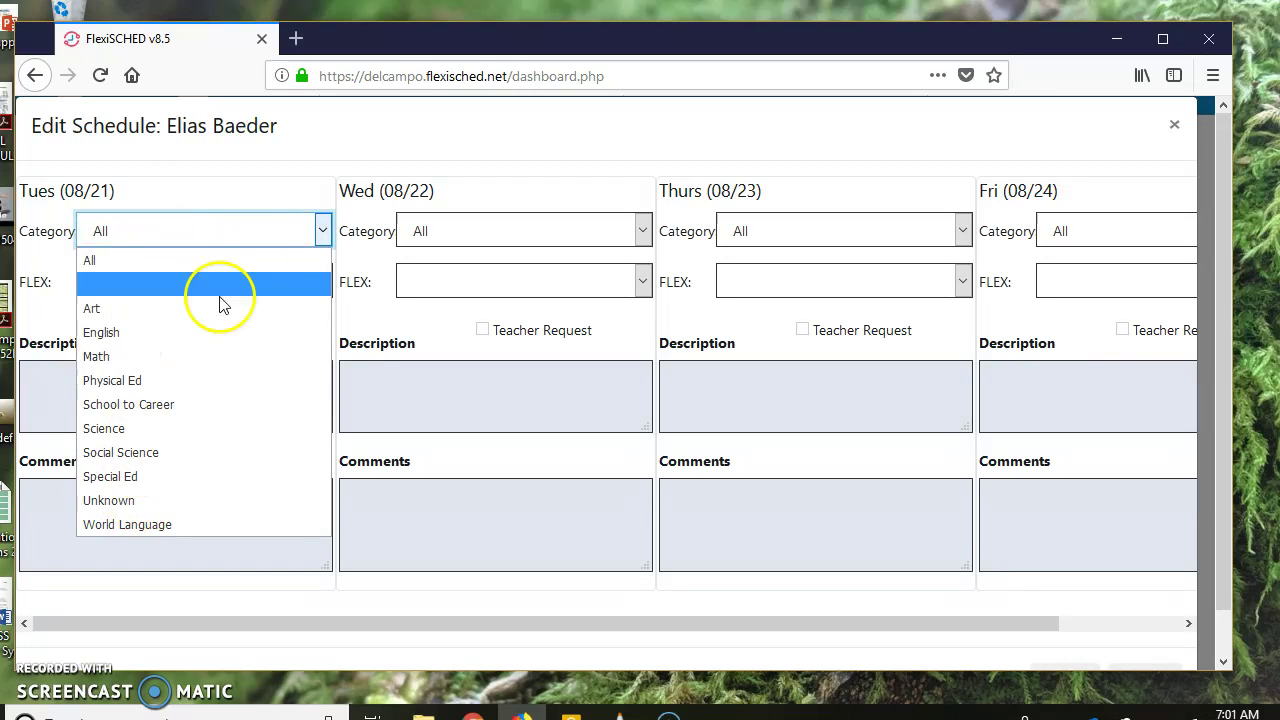
left_click(322, 230)
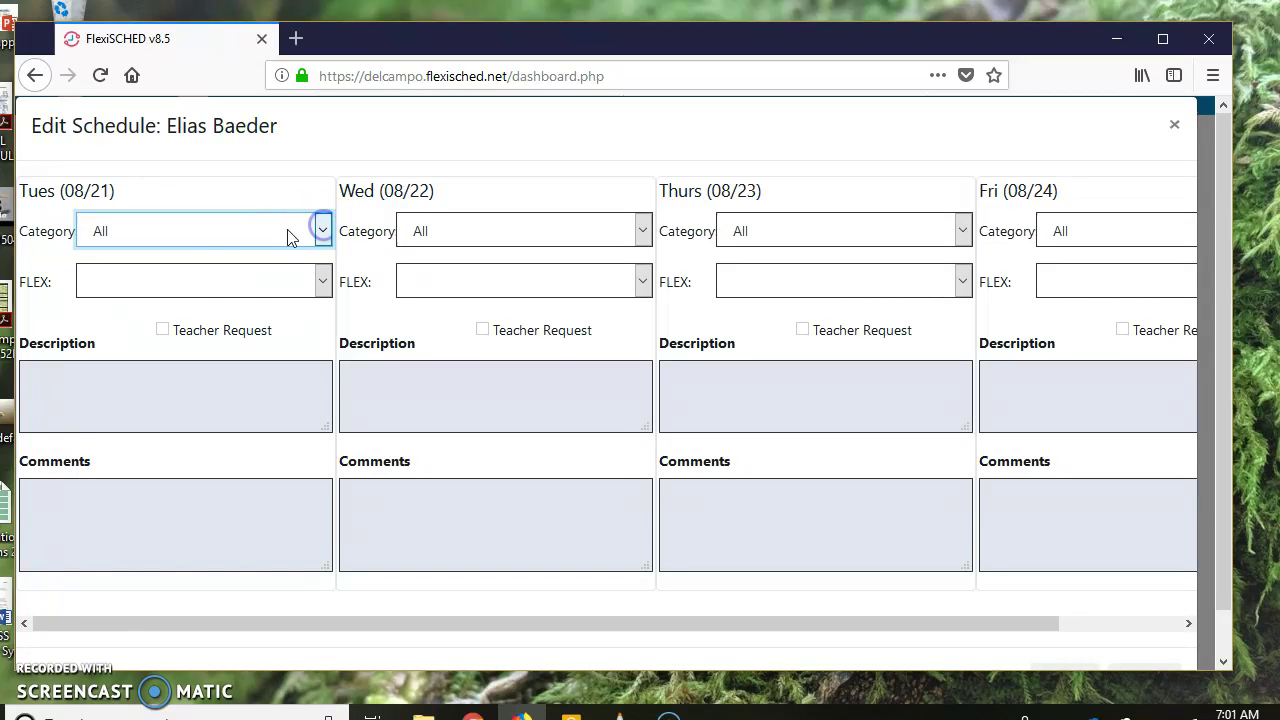
left_click(215, 282)
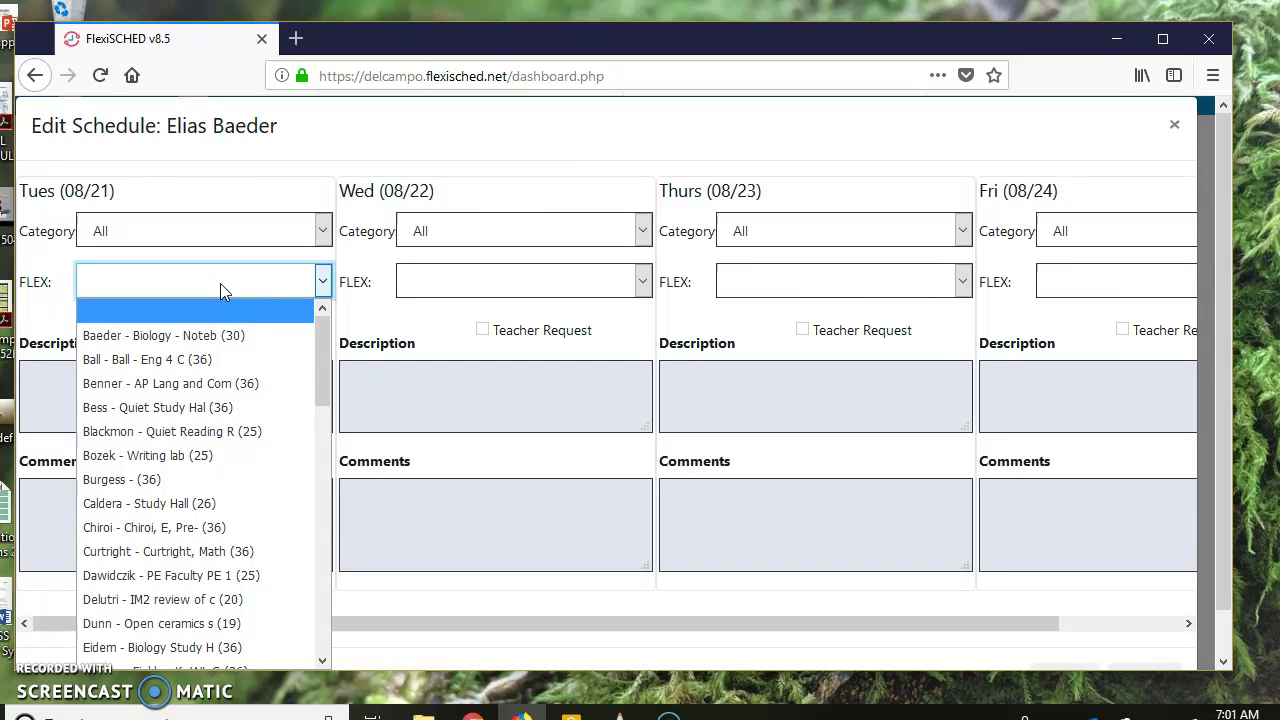
key("e")
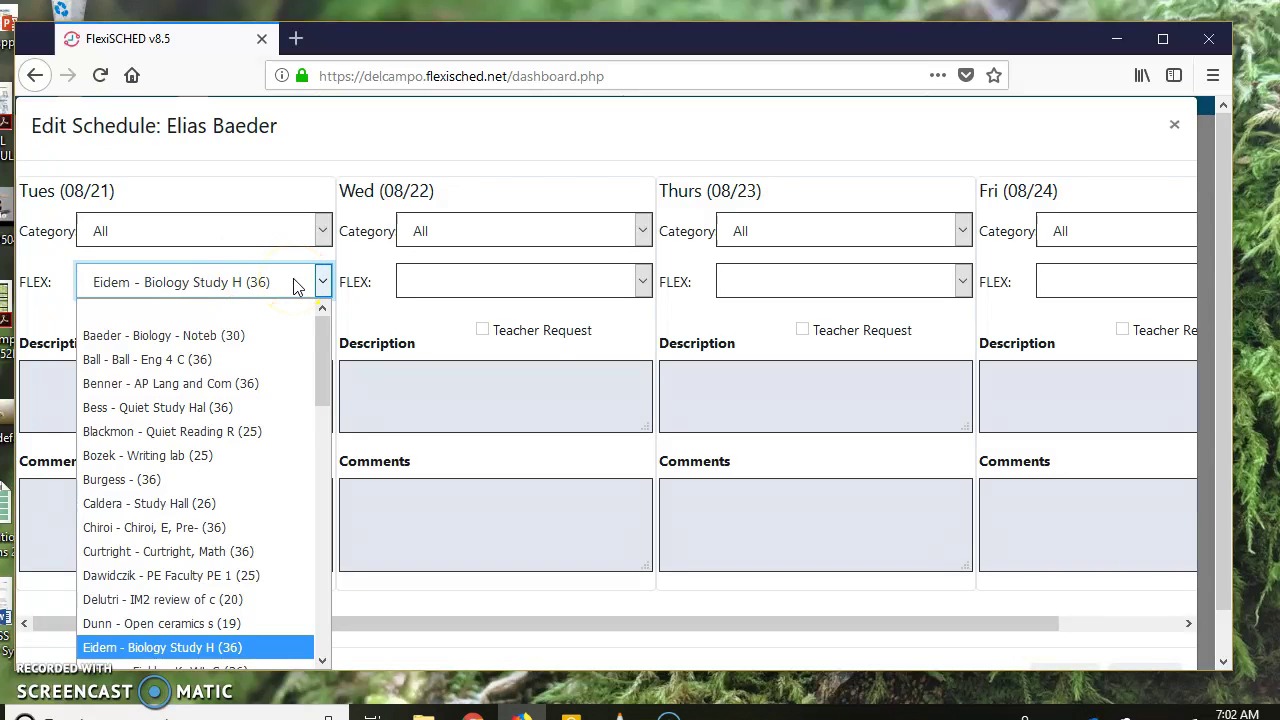
left_click(148, 648)
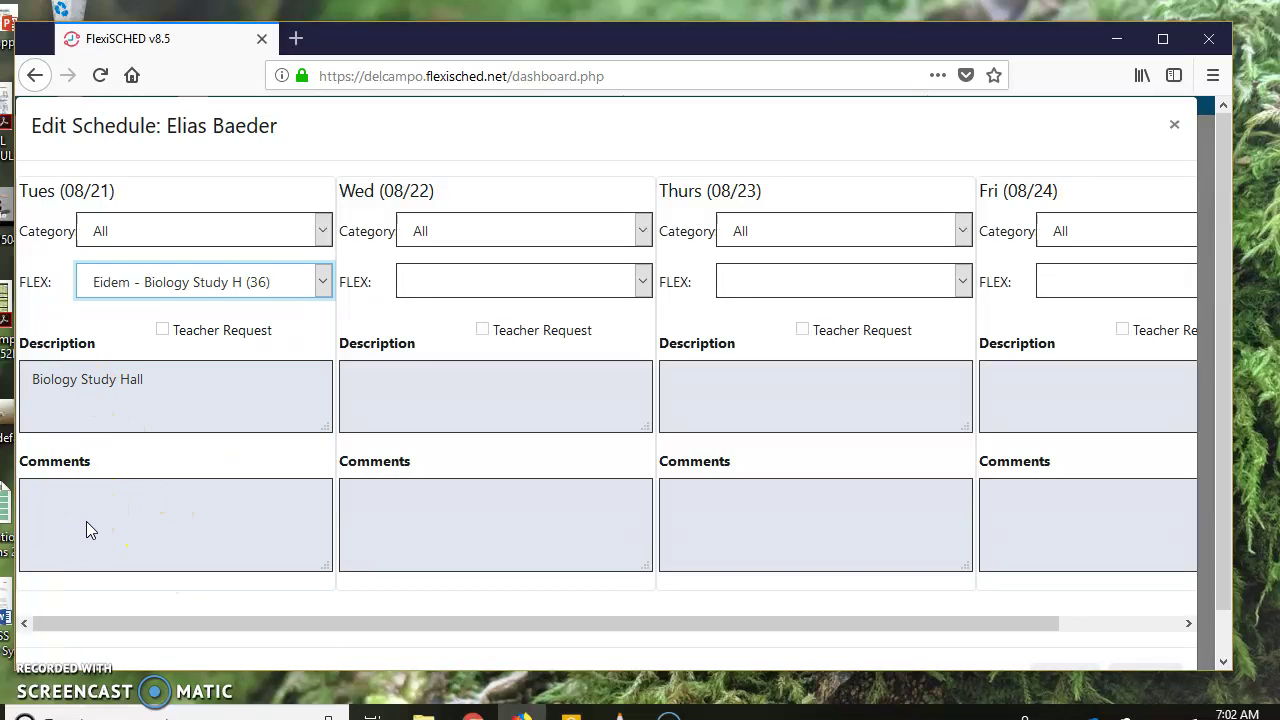
For Wednesday (08/22), set the category to Art and choose the Quiet Study Room session (36) as FLEX
left_click(591, 282)
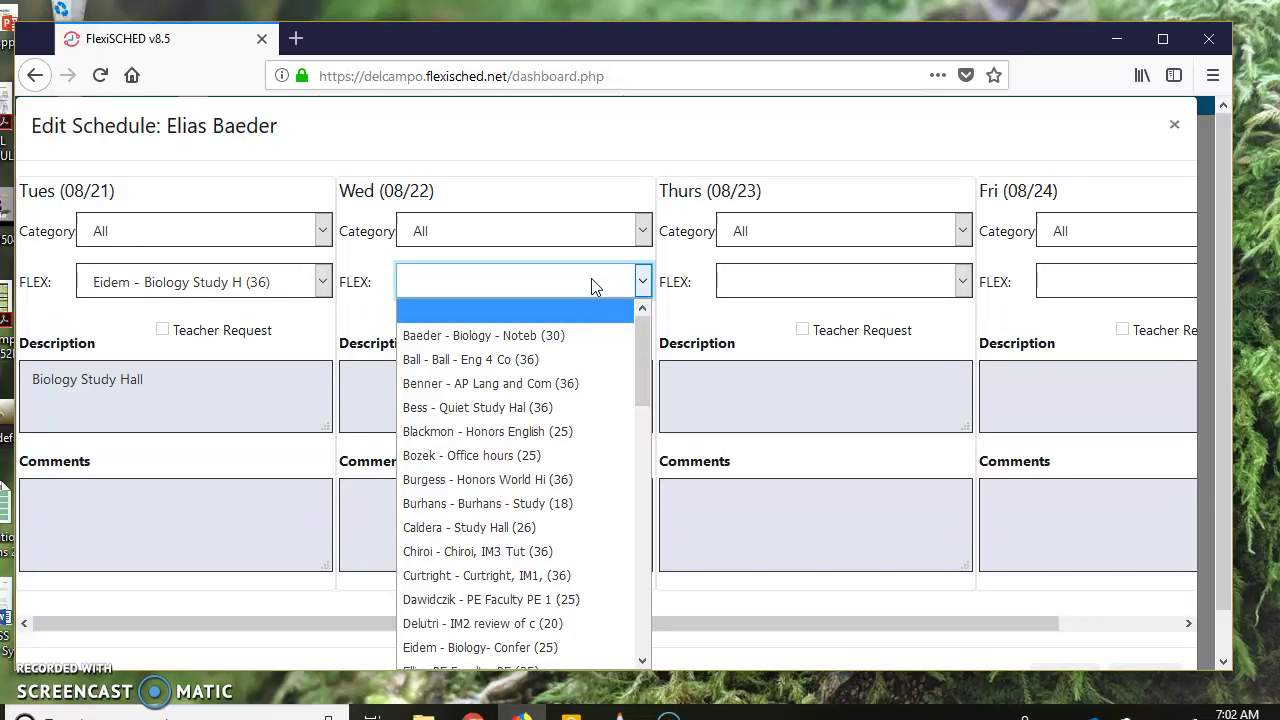
left_click_drag(651, 309, 652, 240)
left_click(651, 243)
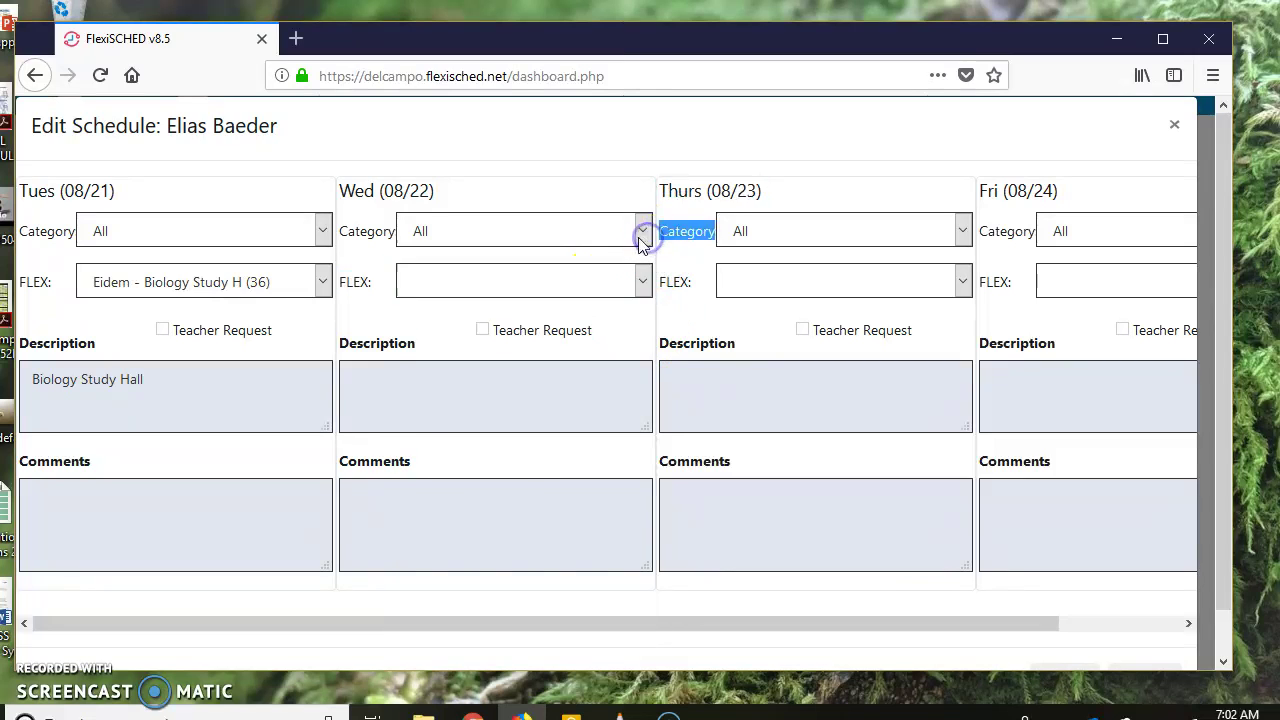
left_click(643, 232)
left_click(513, 308)
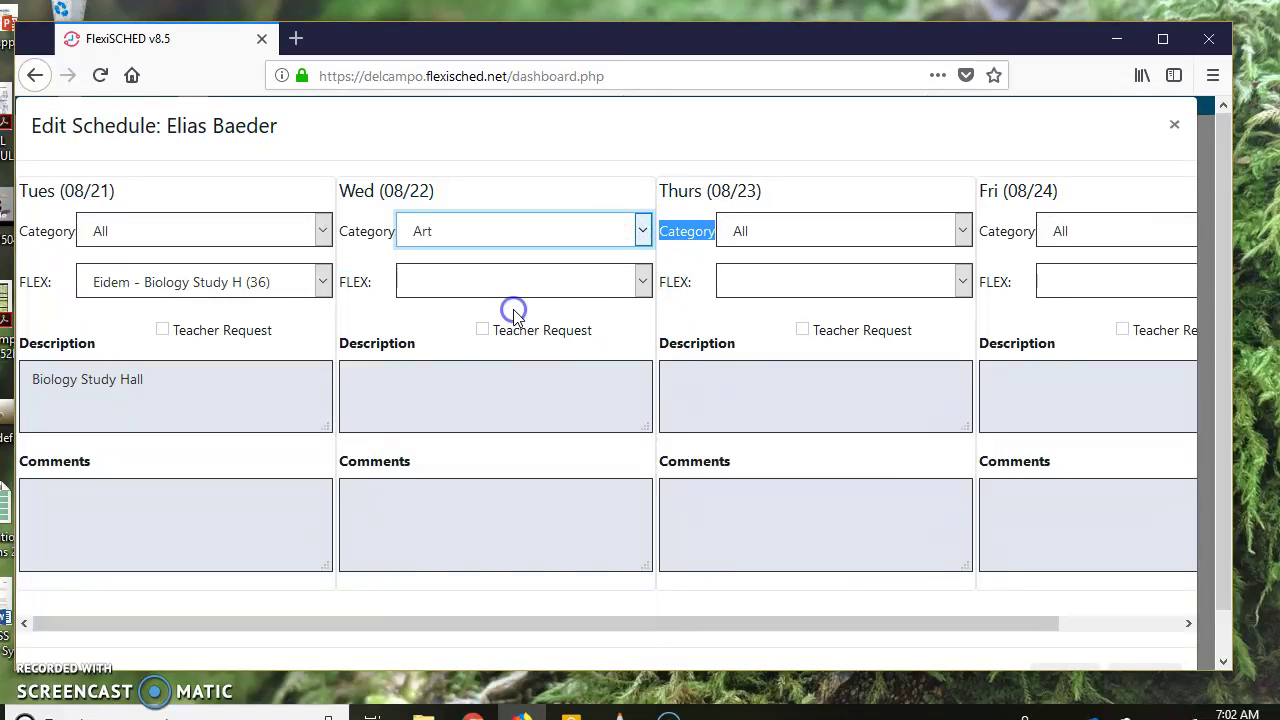
left_click(625, 283)
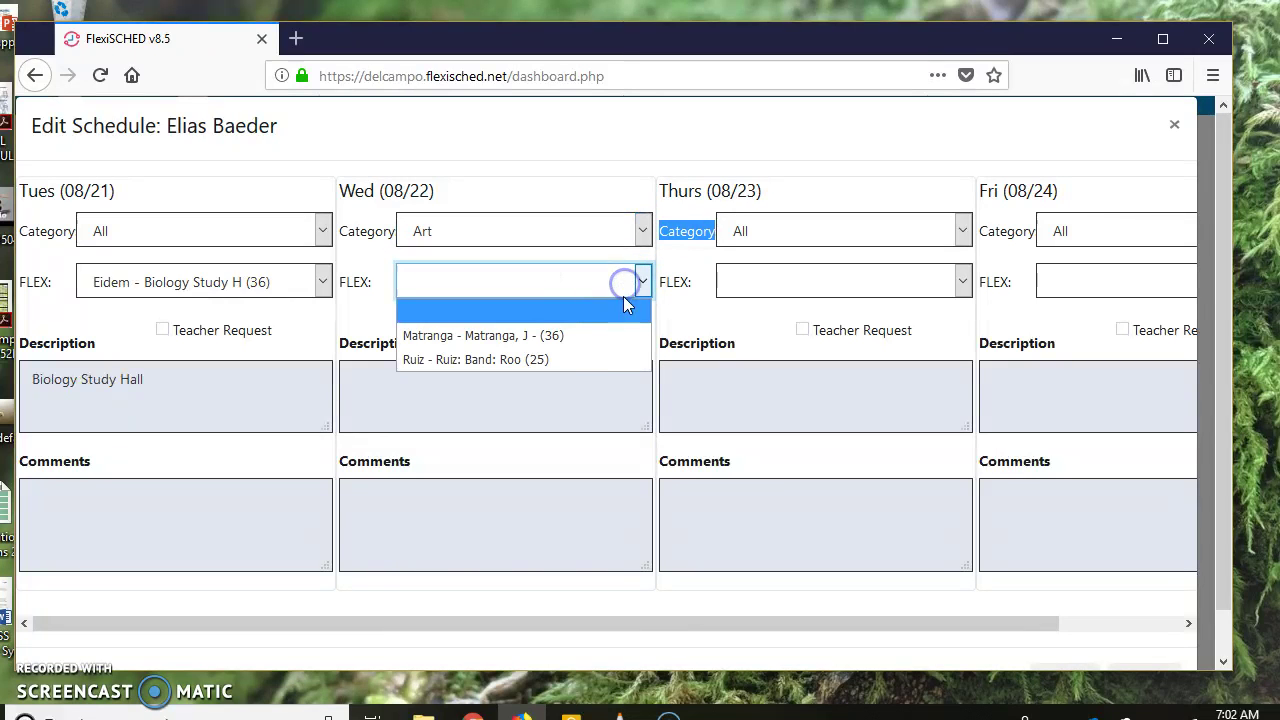
left_click(546, 340)
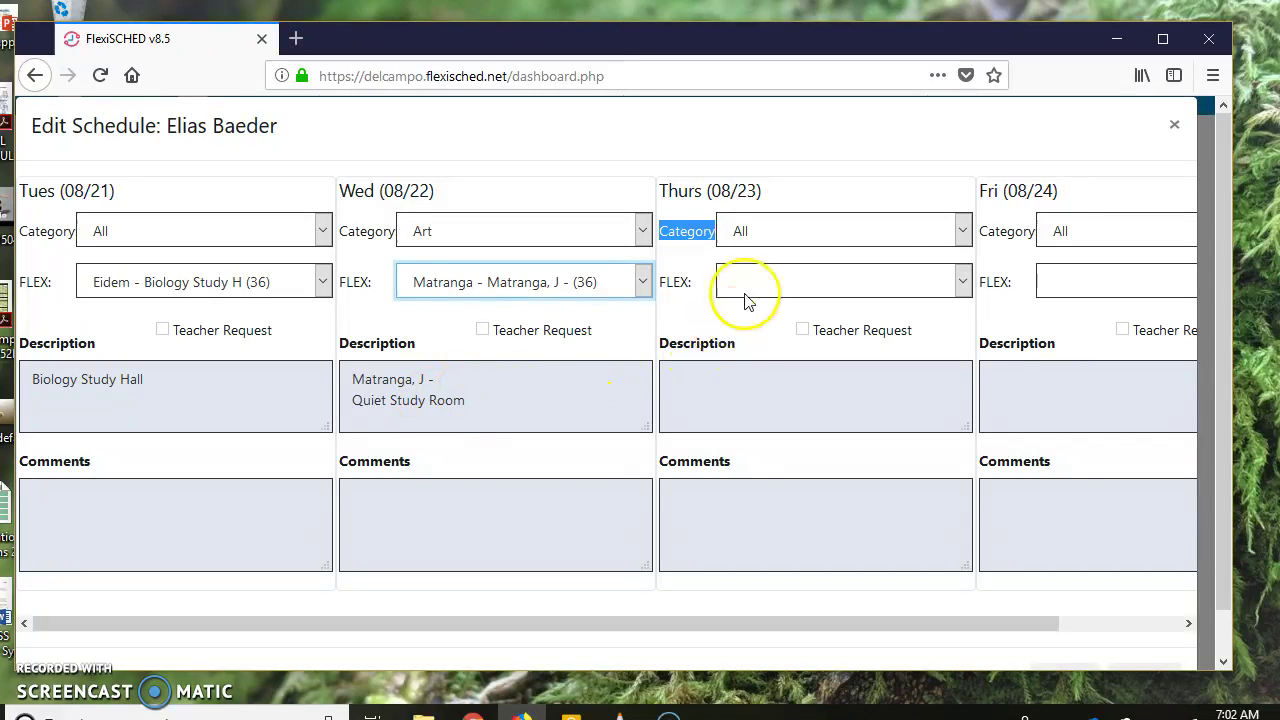
Set Thursday's (08/23) FLEX to the math teacher's IM1 Tutoring session (36)
left_click(899, 287)
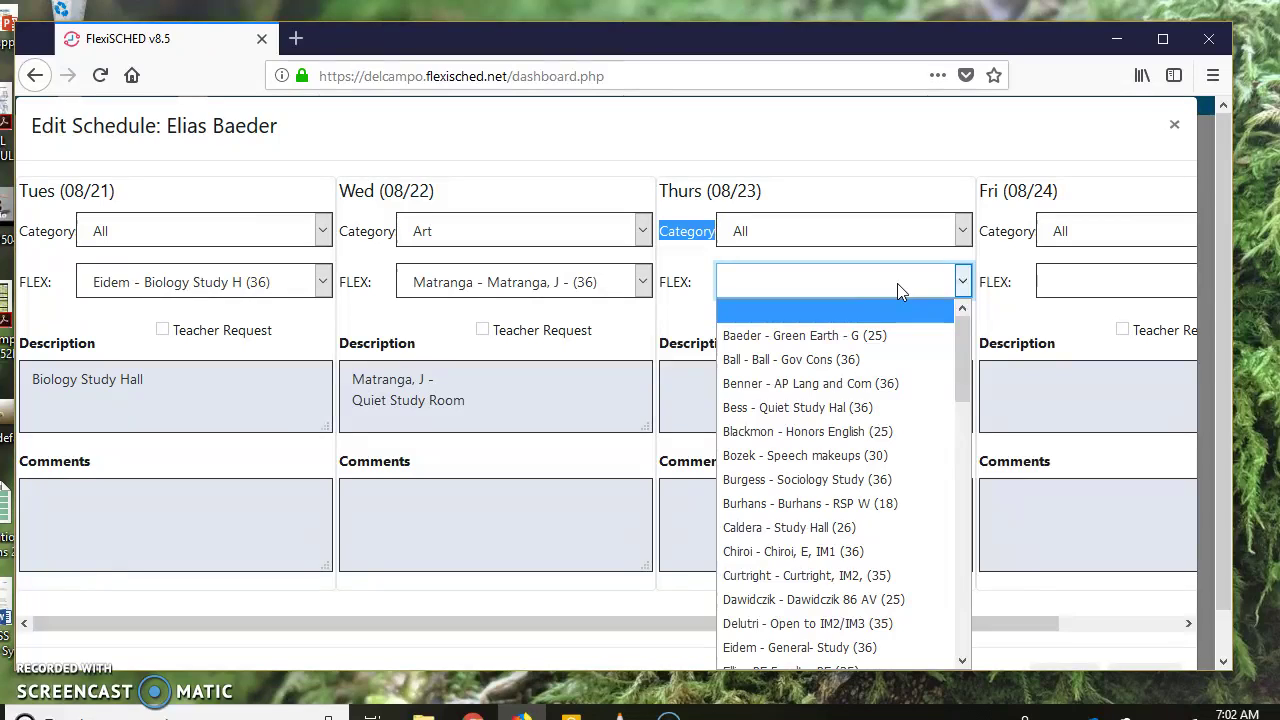
type("ch")
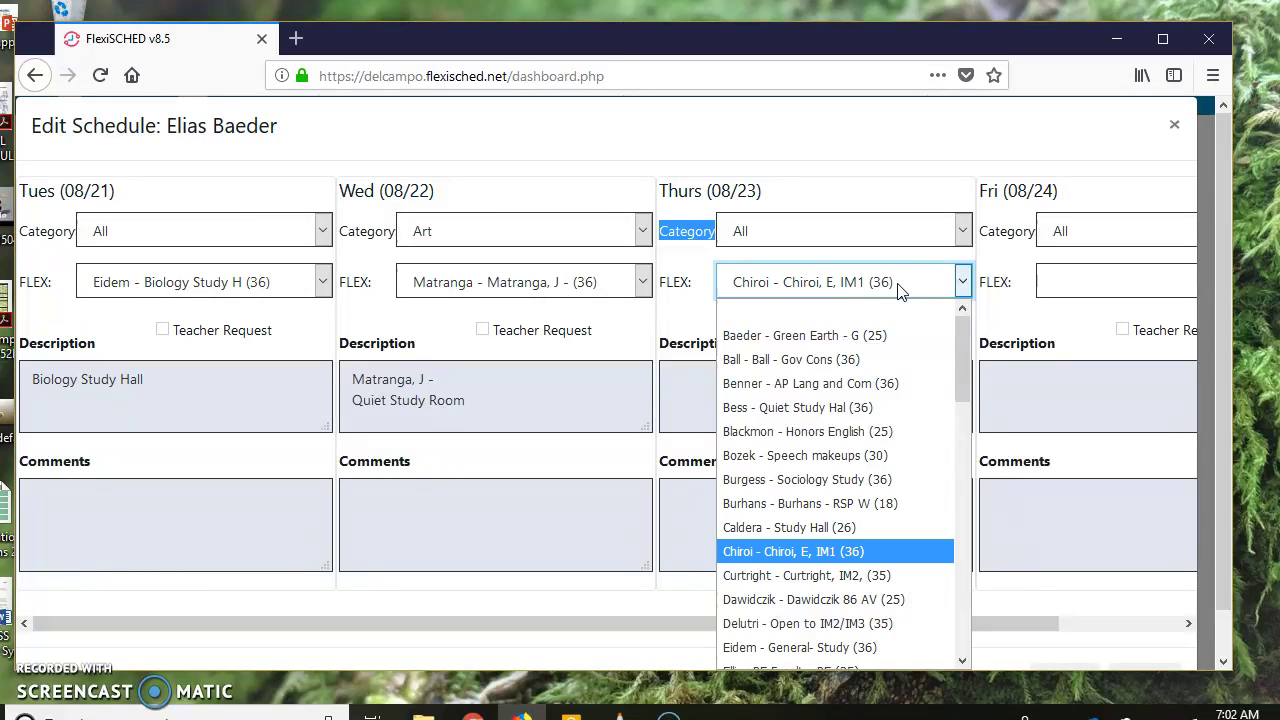
left_click(783, 552)
Set Friday's (08/24) FLEX to the Expo priority period session (30)
left_click(1086, 286)
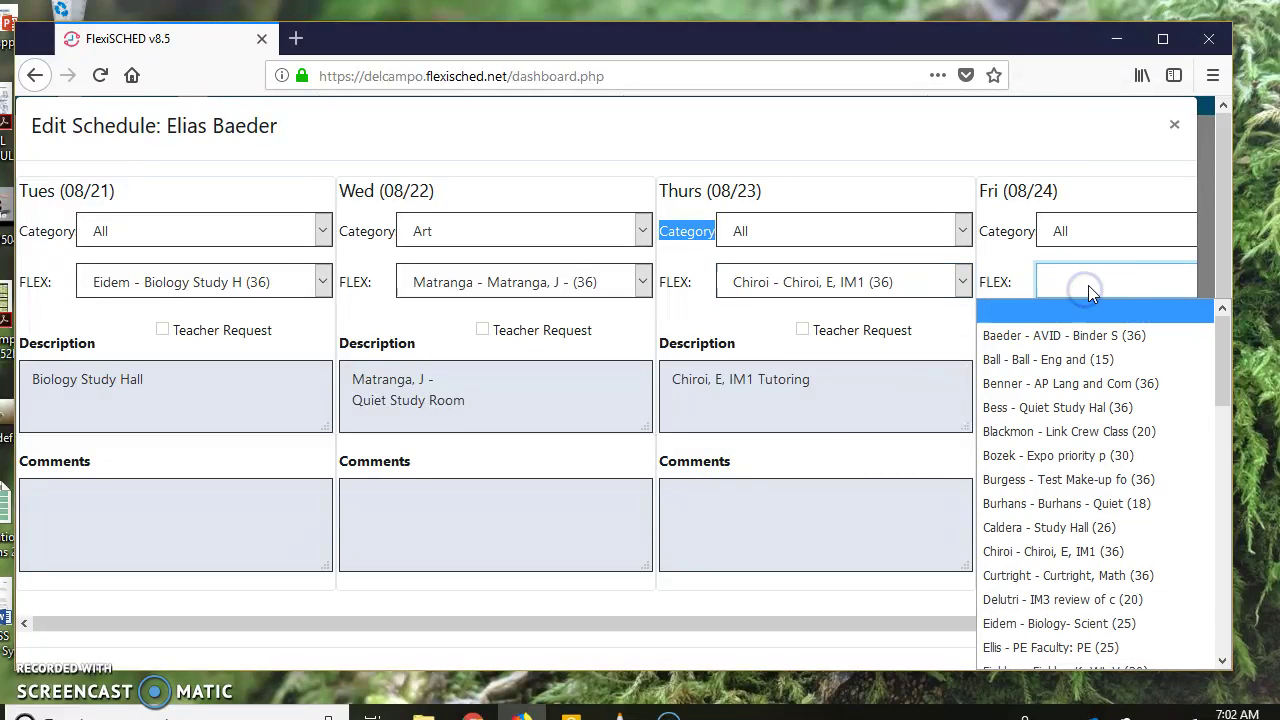
left_click(1073, 441)
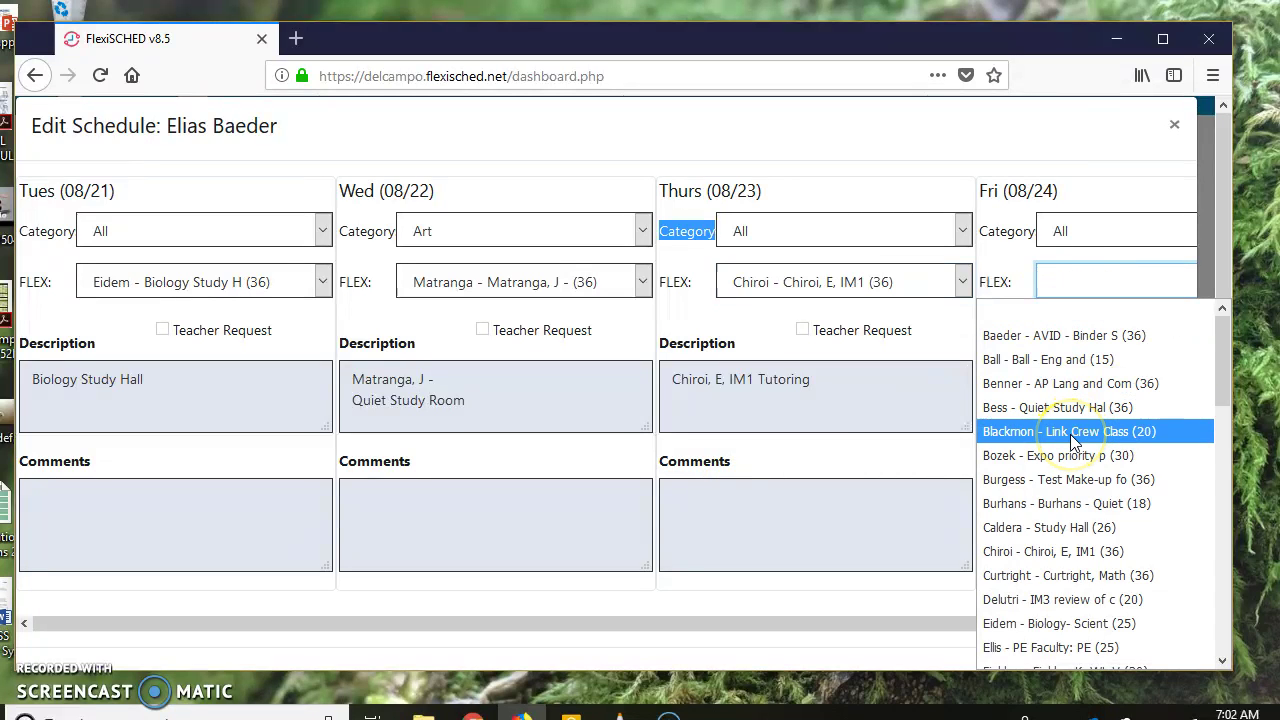
left_click(1058, 460)
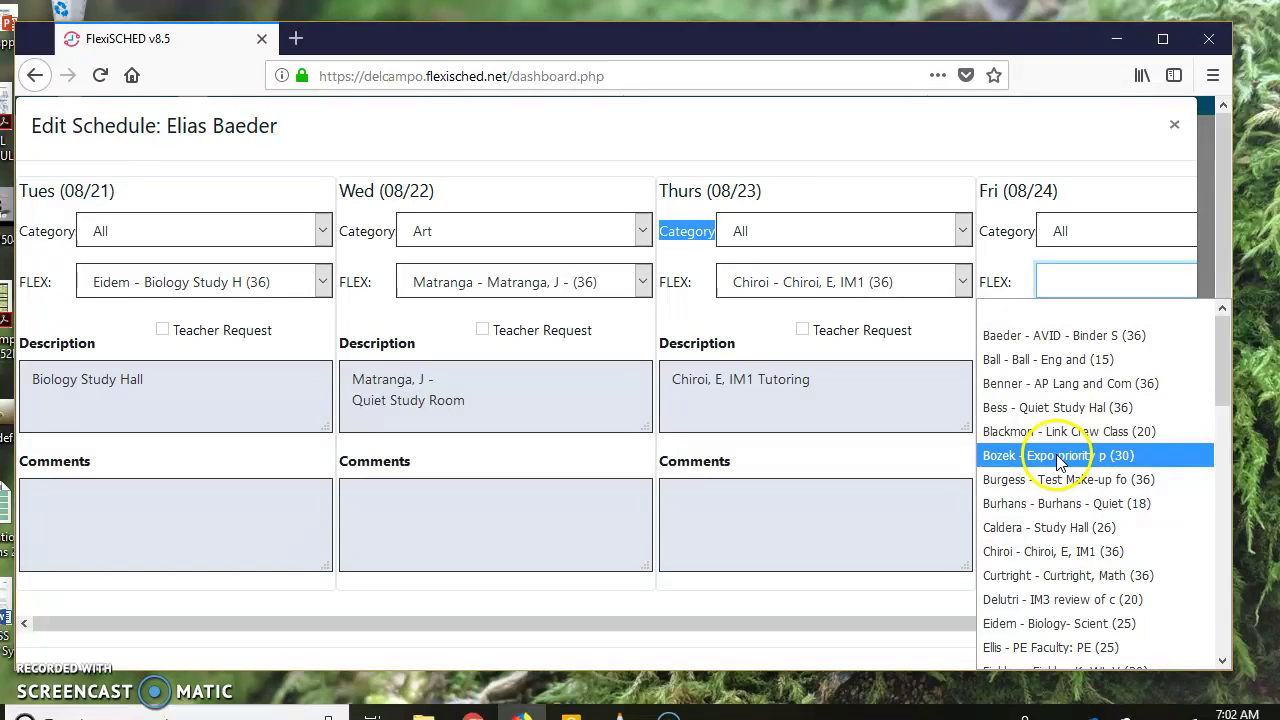
left_click(1058, 460)
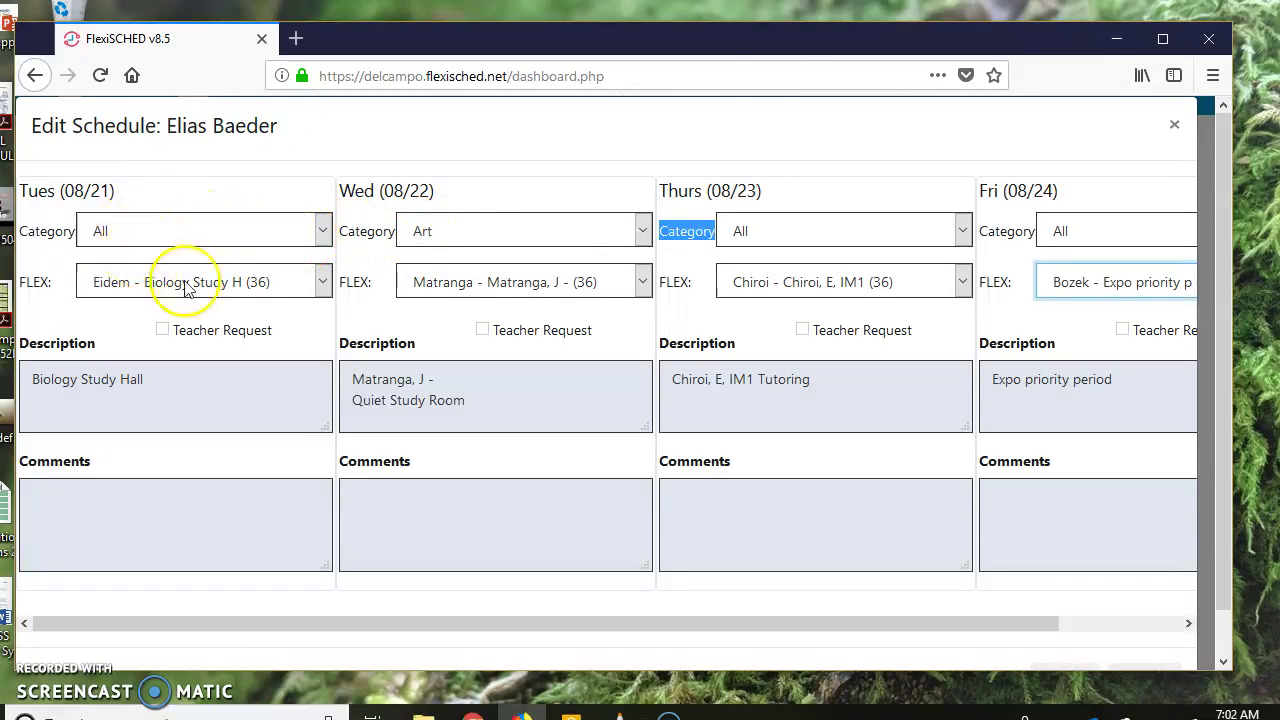
Save the edited weekly schedule with the four chosen flex sessions
mouse_move(778, 35)
left_mouse_down()
mouse_move(723, 52)
mouse_move(749, 23)
mouse_move(772, 23)
left_mouse_up()
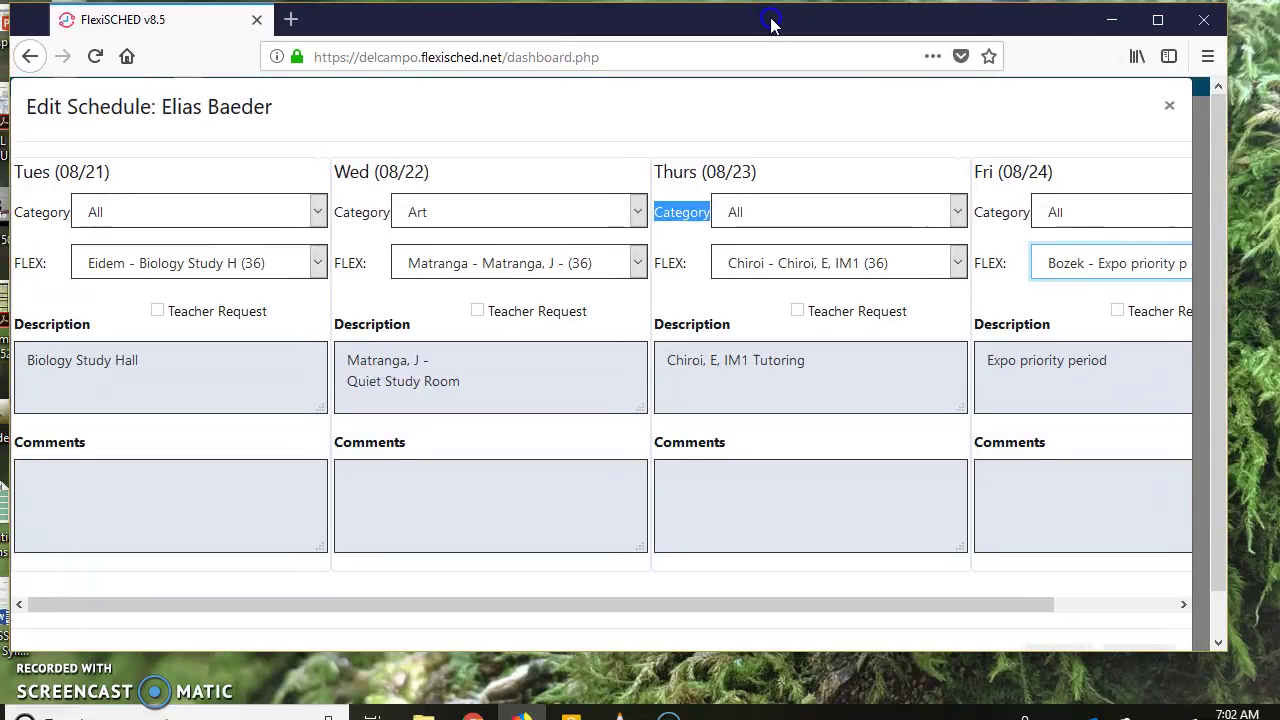
left_click_drag(1211, 149, 1214, 192)
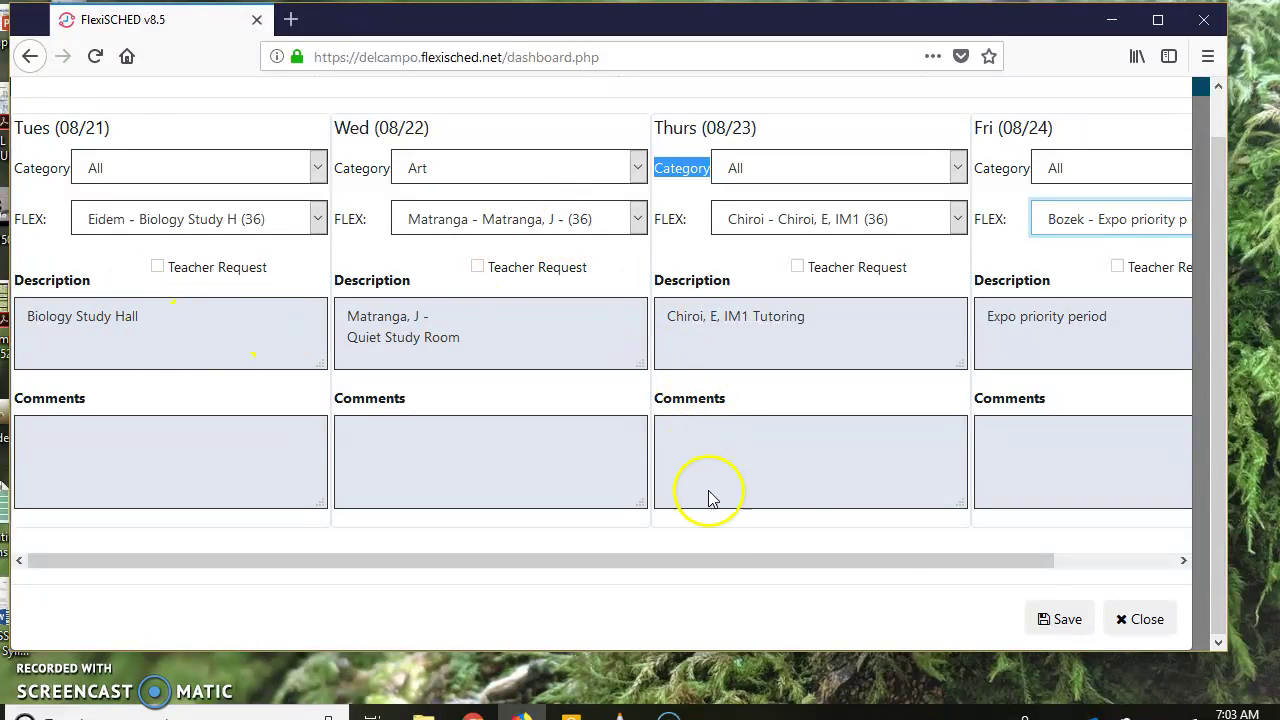
left_click(1062, 622)
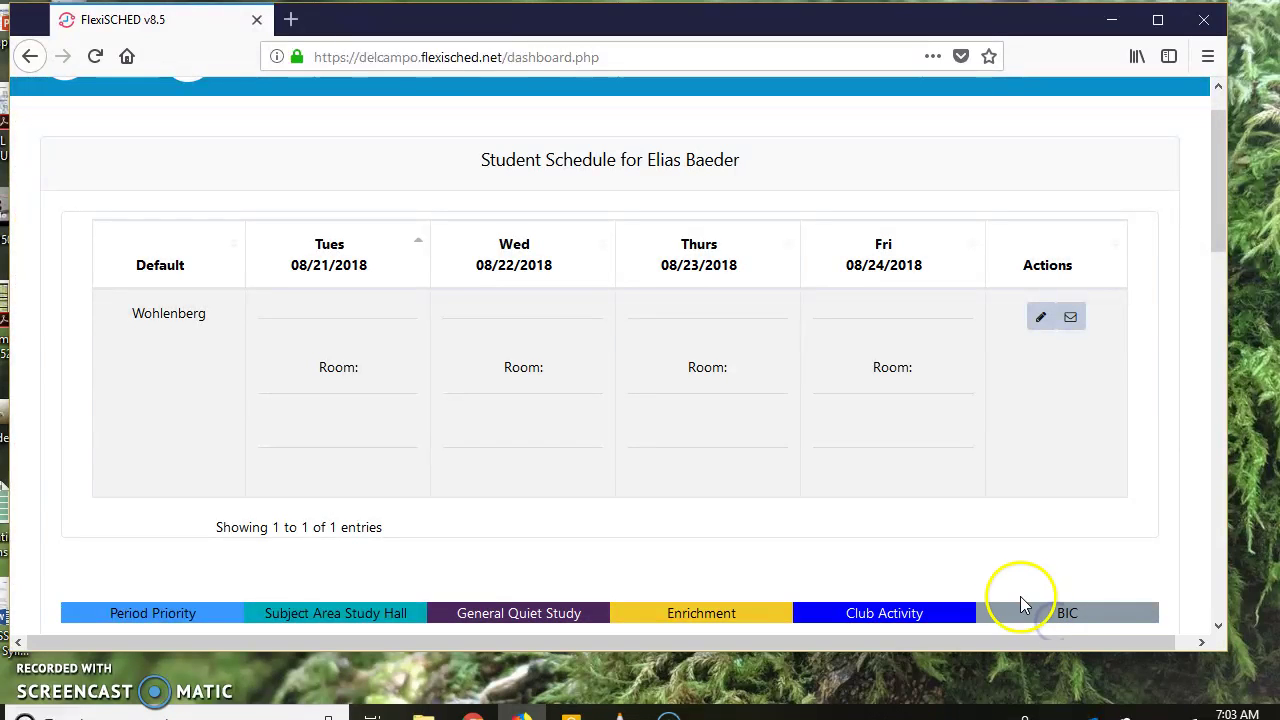